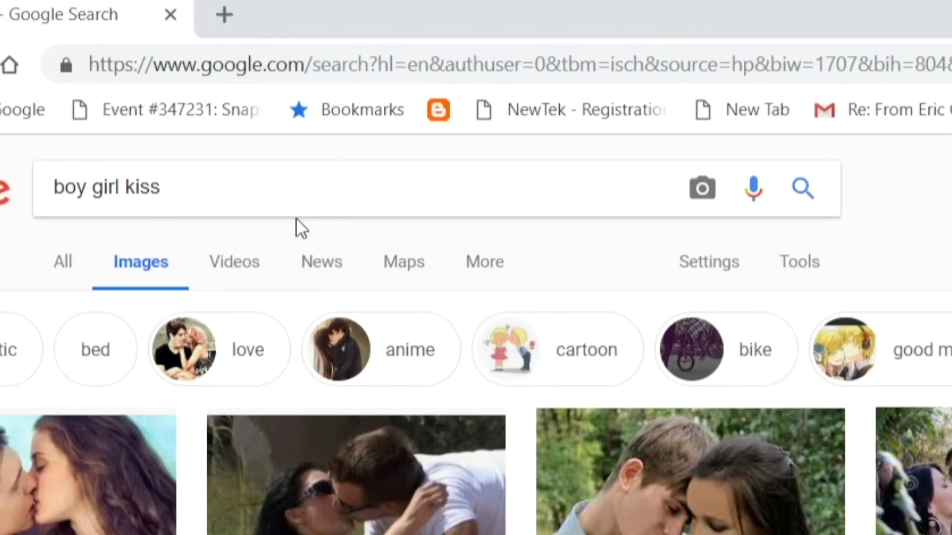
Step: Filter the image search results to black and white pictures
click(800, 274)
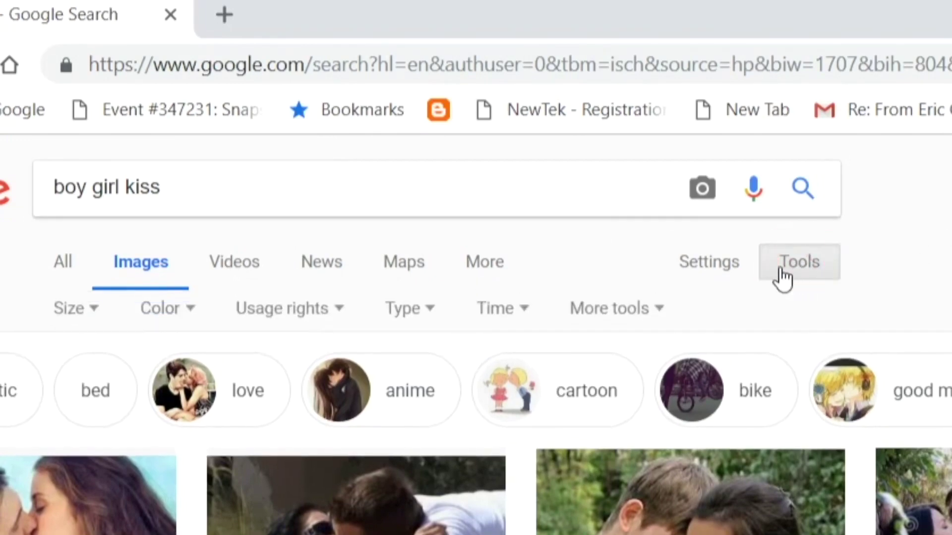
click(176, 318)
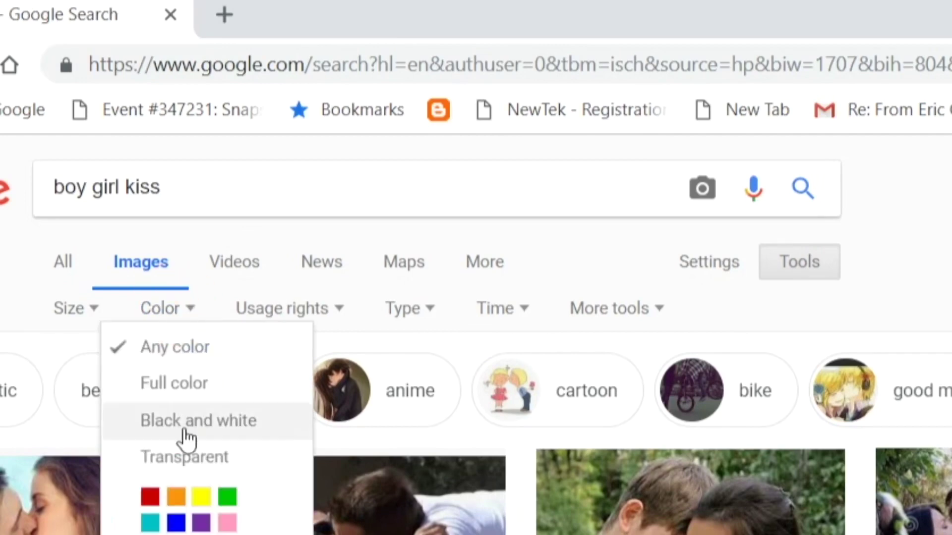
click(204, 418)
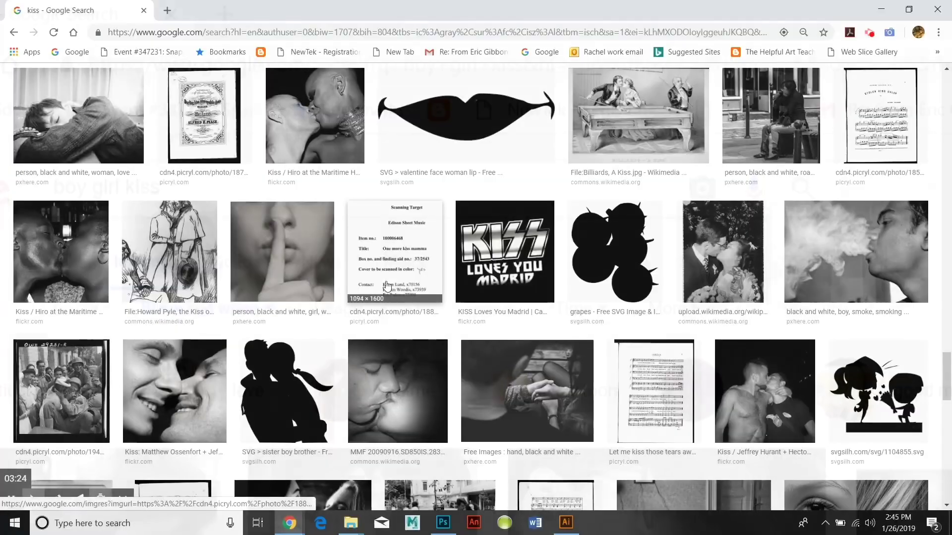
Step: Find the dark close-up photo of a kissing couple in the results, enlarge its preview and copy the image
scroll(397, 248, down, 5)
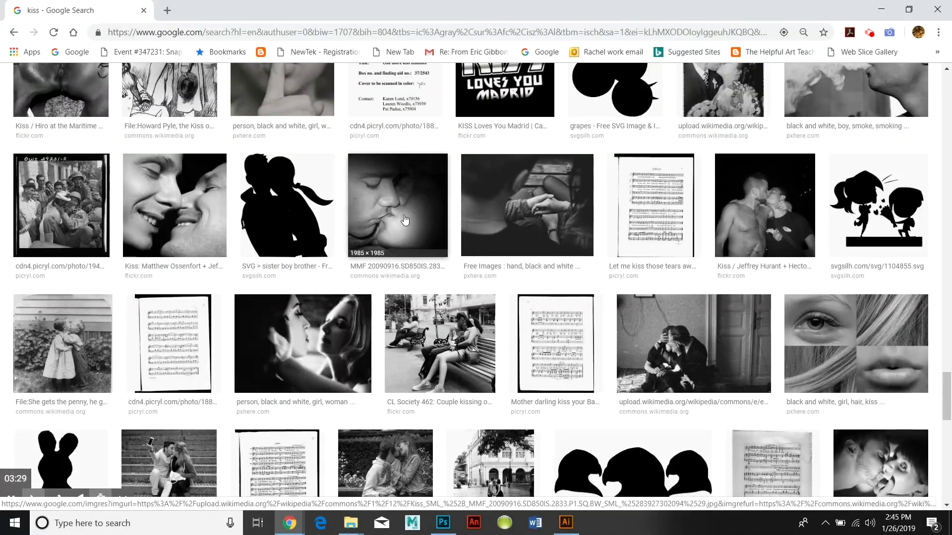
click(396, 208)
right_click(270, 246)
click(340, 368)
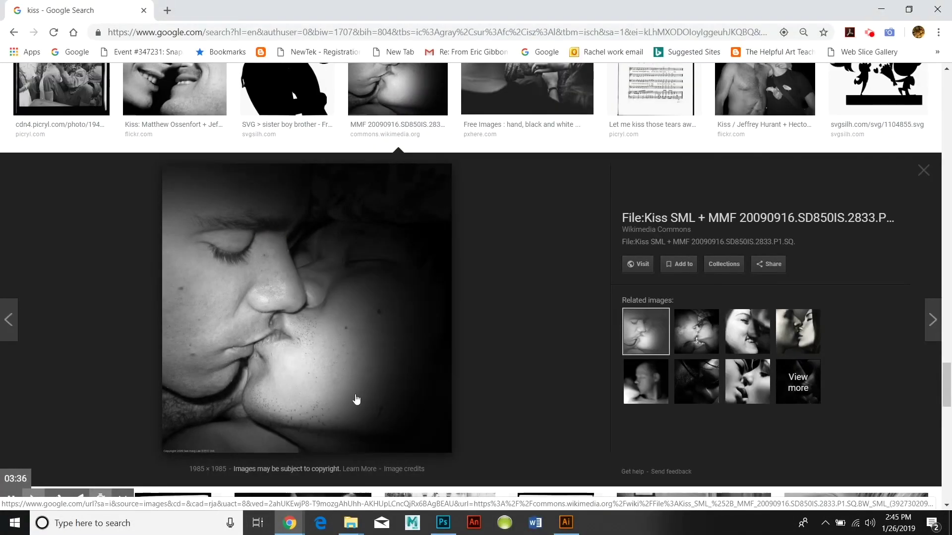
Step: Switch to Illustrator and create a new document for the copied photo
click(566, 523)
click(50, 14)
click(51, 13)
click(50, 14)
click(123, 28)
click(772, 489)
Step: Paste the photo into the new Illustrator document and copy it from there
click(78, 14)
click(127, 89)
click(179, 13)
click(77, 14)
Step: Switch to Photoshop and paste the photo into When Romeo met Juliet.psd as a smart object
click(443, 522)
click(56, 8)
click(80, 106)
click(526, 140)
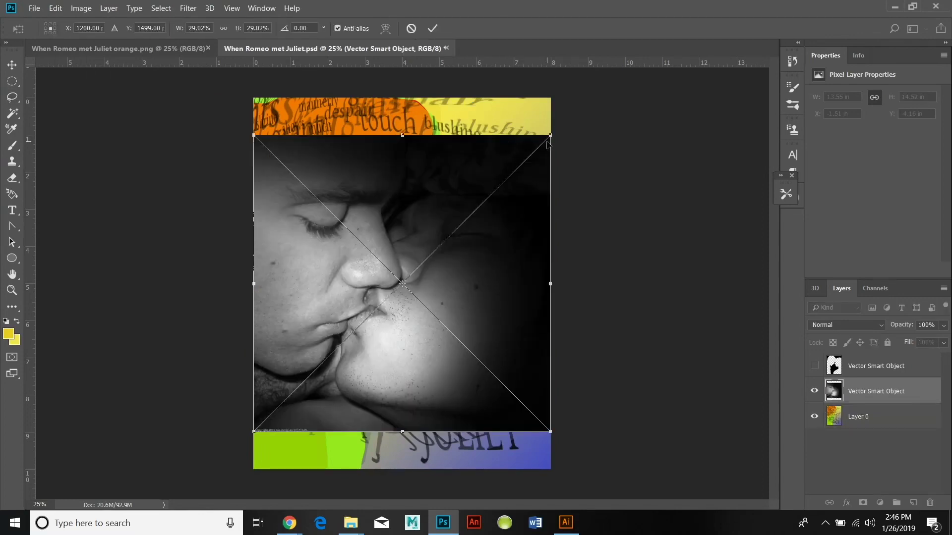
Step: Scale the pasted photo to about 37% and position it so that it covers the whole canvas
drag(553, 134, 588, 79)
drag(254, 432, 212, 475)
drag(348, 213, 377, 214)
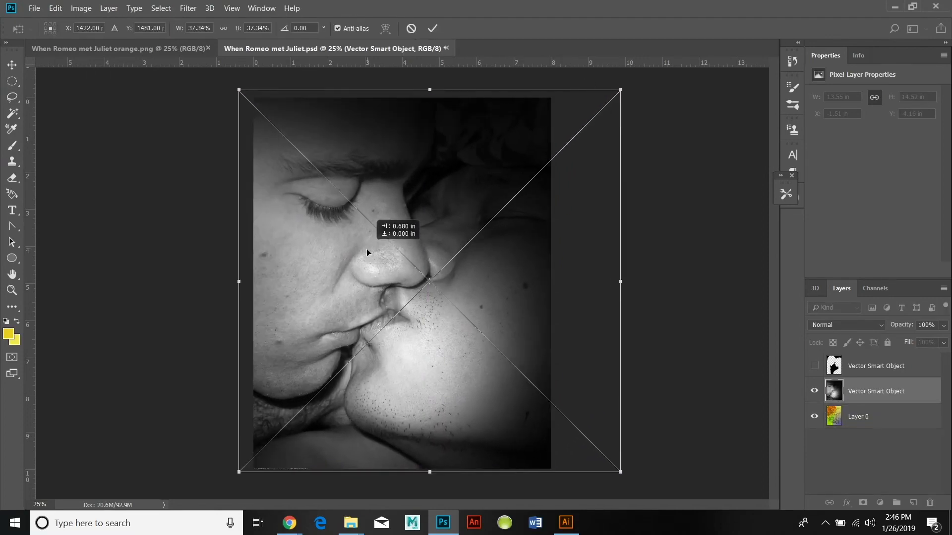
click(432, 28)
Step: Move Layer 0 above the photo layer and set its blend mode to Overlay
drag(900, 423, 875, 393)
click(872, 325)
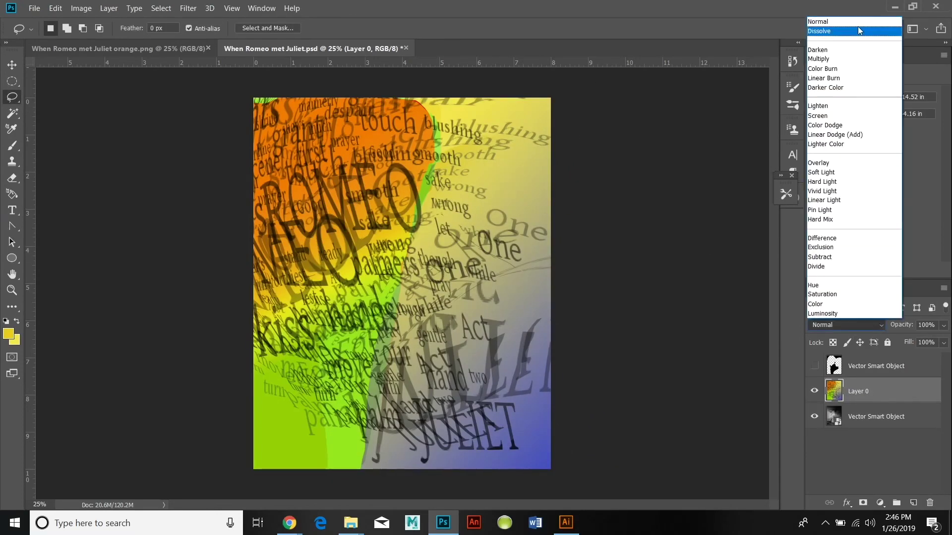
click(849, 161)
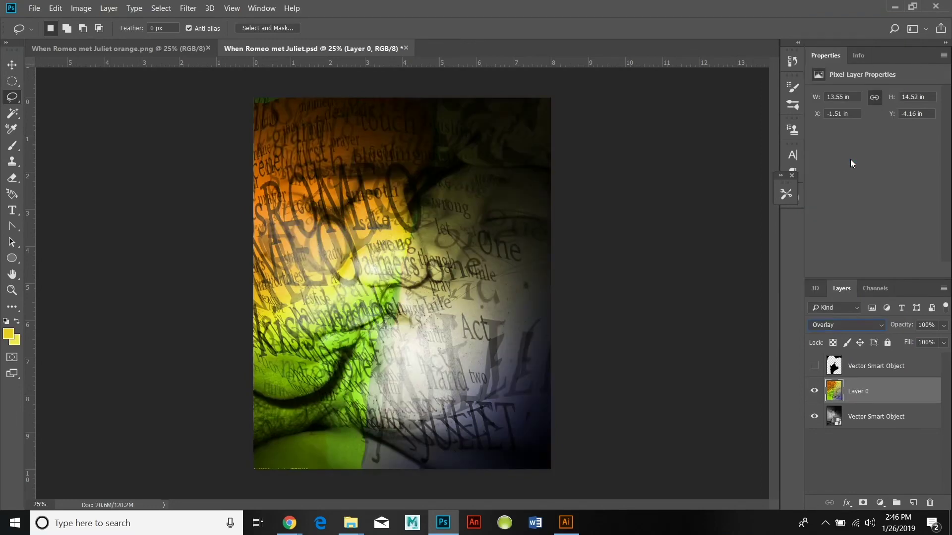
Step: Try the Dissolve, Color and Multiply blend modes on Layer 0
click(881, 329)
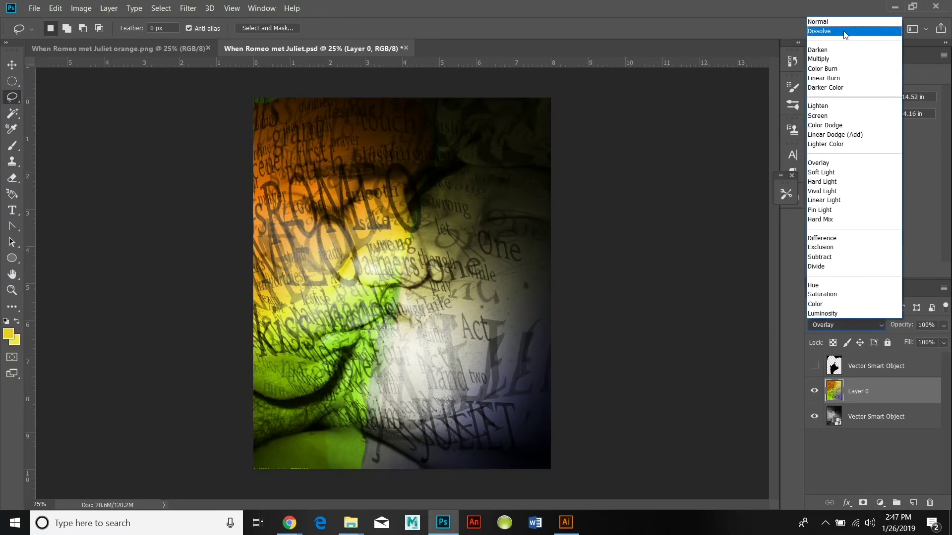
click(842, 30)
click(872, 321)
click(872, 317)
click(873, 323)
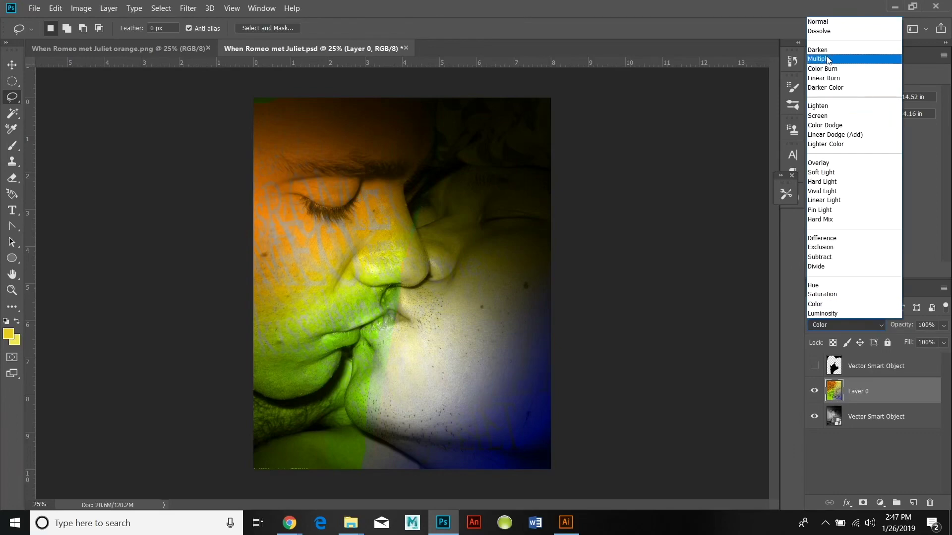
click(826, 56)
click(873, 324)
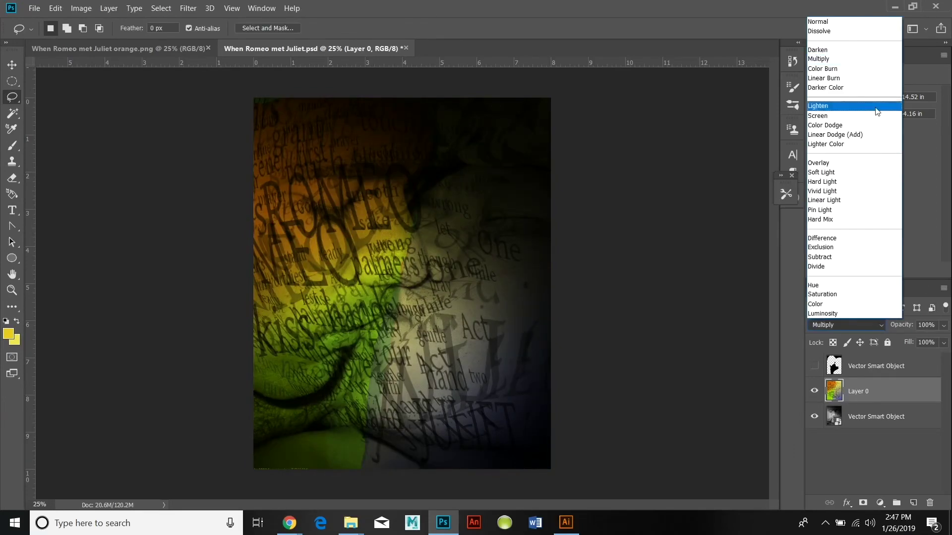
click(842, 31)
Step: Try the Darken, Multiply, Color Burn and Linear Burn blend modes on Layer 0
click(865, 325)
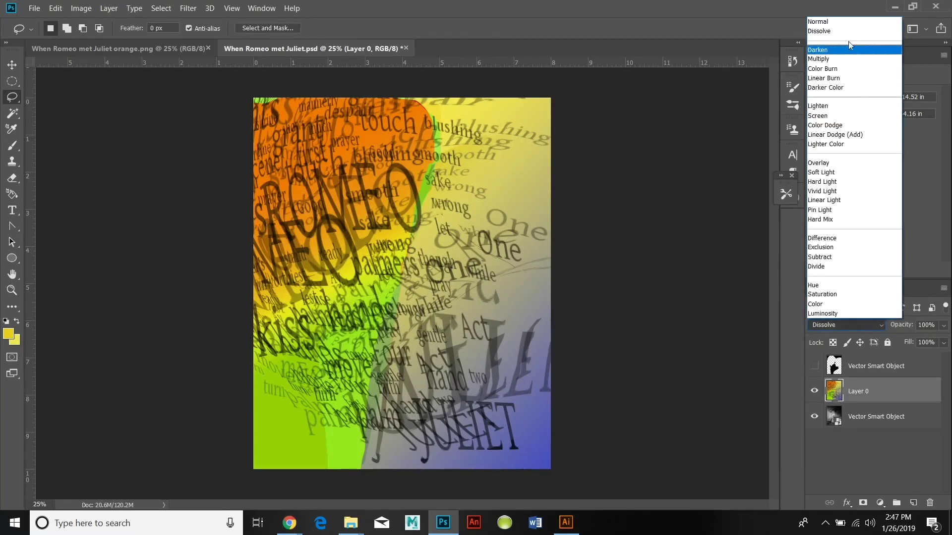
click(843, 49)
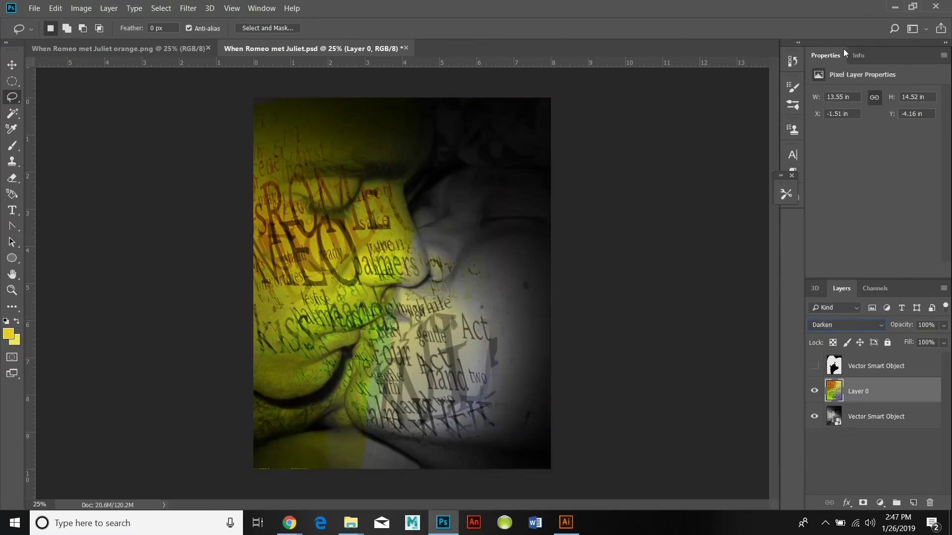
click(881, 326)
click(837, 57)
click(868, 325)
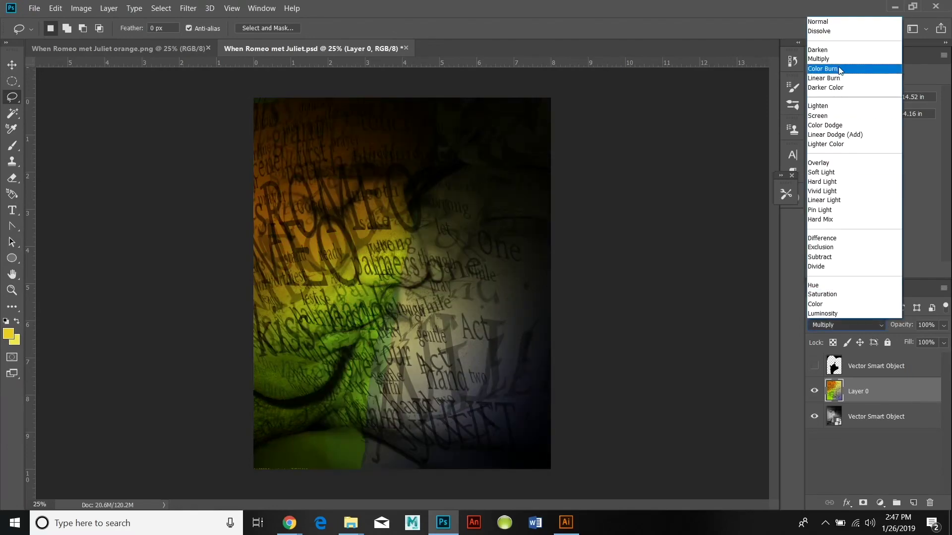
click(842, 69)
click(867, 325)
click(842, 80)
Step: Try the Lighten, Screen, Color Dodge, Linear Dodge (Add) and Lighter Color blend modes on Layer 0
click(867, 325)
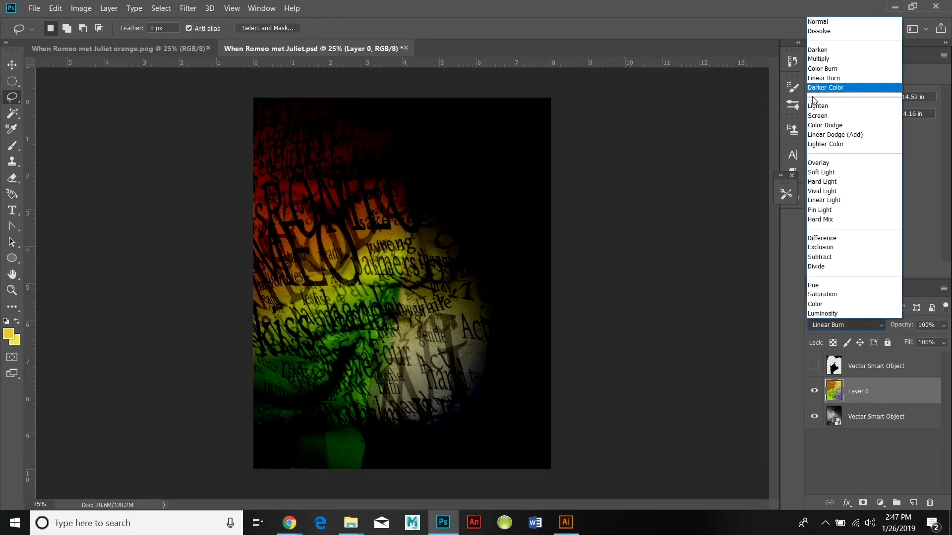
click(842, 106)
click(867, 325)
click(843, 117)
click(877, 326)
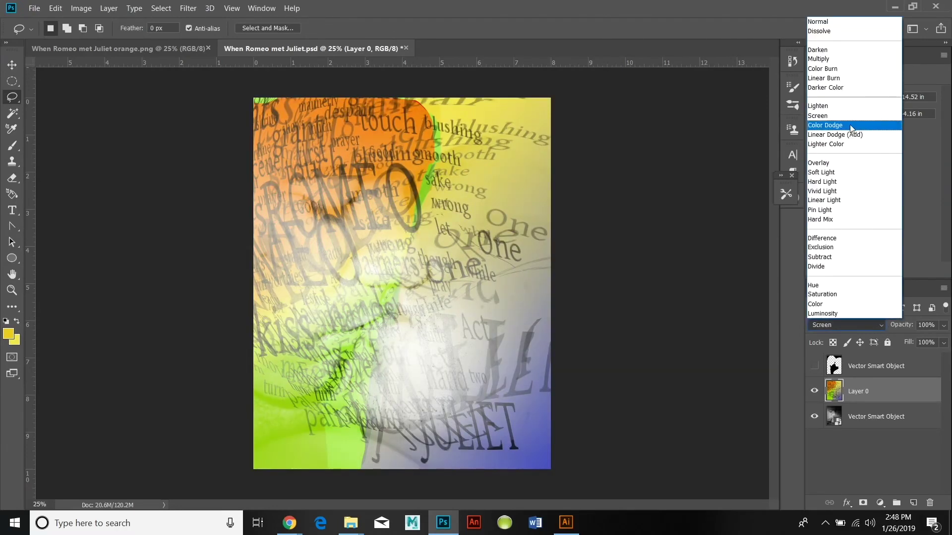
click(843, 125)
click(868, 324)
click(843, 125)
click(868, 325)
click(843, 134)
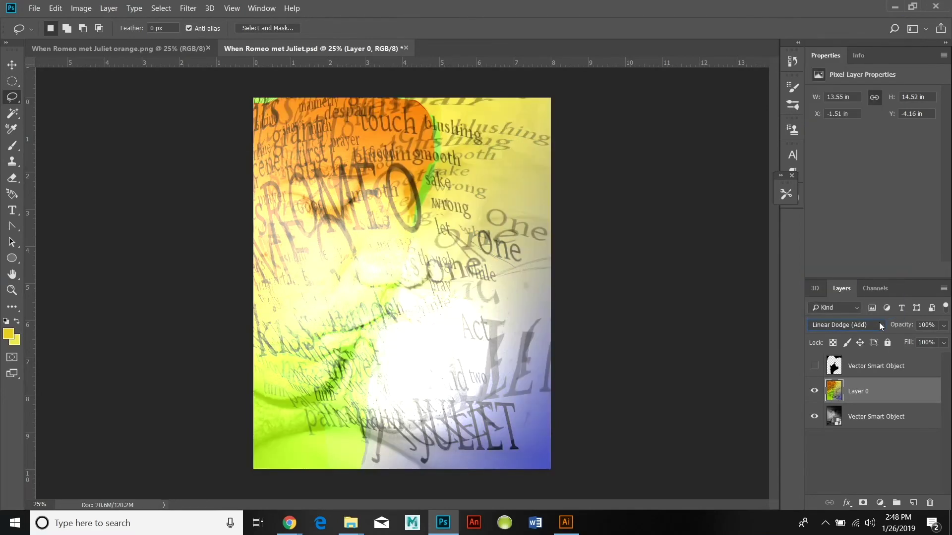
click(867, 325)
click(842, 143)
Step: Compare the Overlay and Soft Light blend modes on Layer 0 and set it to Soft Light
click(882, 324)
click(853, 163)
click(879, 325)
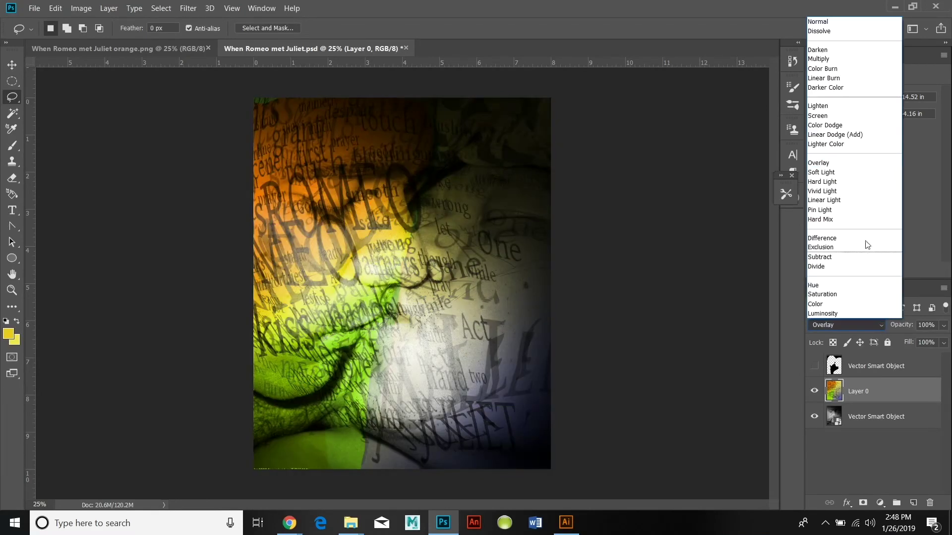
click(844, 173)
click(847, 325)
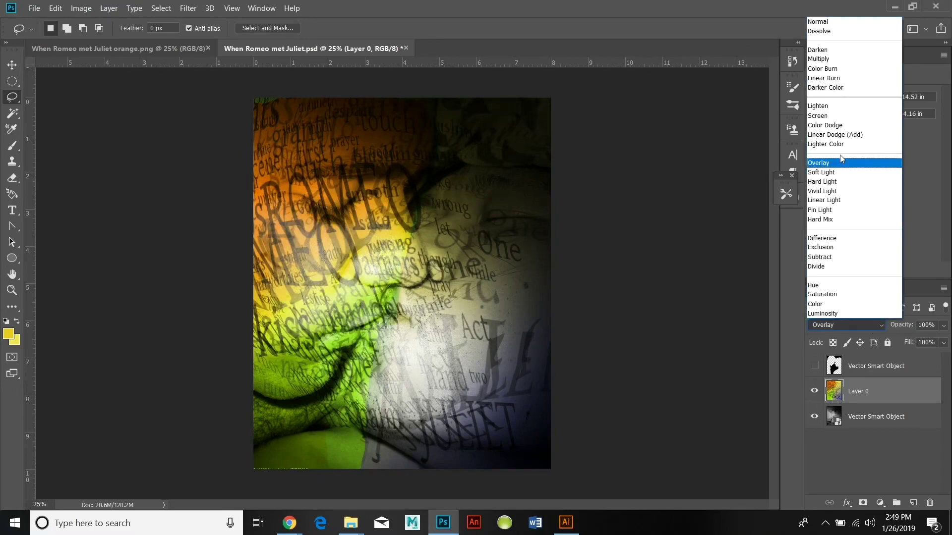
click(836, 172)
Step: Lower the kiss photo layer's opacity to 90%
click(891, 419)
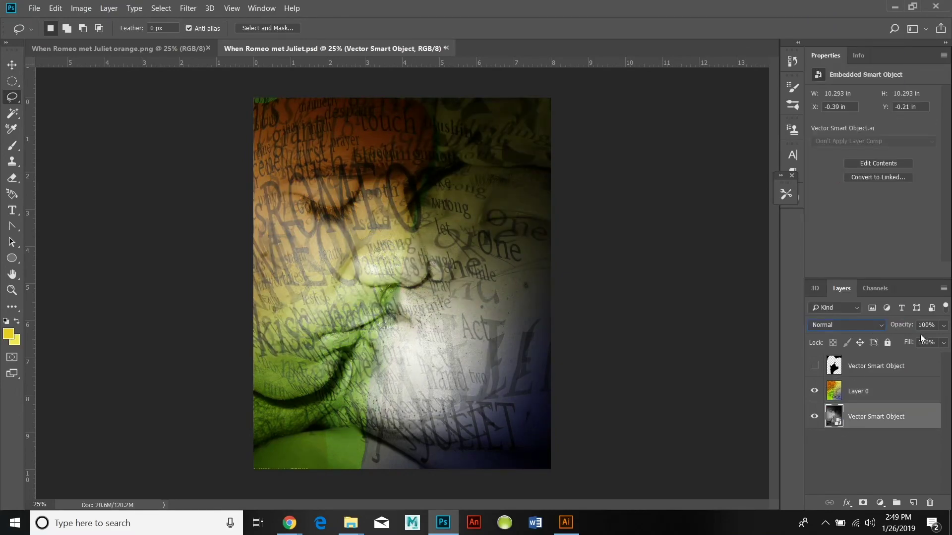
mouse_move(942, 340)
mouse_down()
mouse_move(913, 339)
mouse_move(937, 343)
mouse_up()
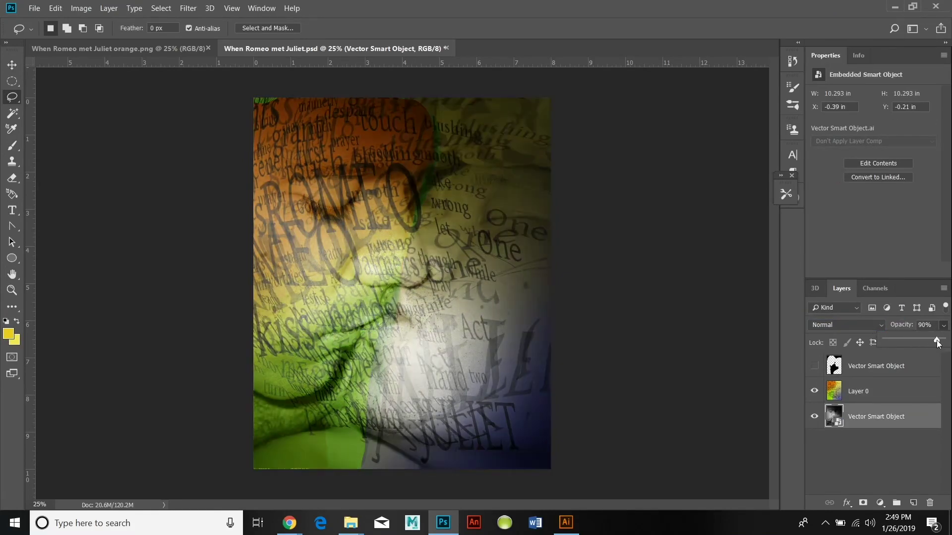
Step: Apply a Curves adjustment to Layer 0 with a midpoint at input 126 and output 122
click(866, 392)
click(81, 8)
mouse_move(95, 36)
click(258, 62)
drag(721, 75, 728, 75)
mouse_move(732, 206)
mouse_down()
mouse_move(731, 230)
mouse_move(741, 217)
mouse_move(725, 214)
mouse_up()
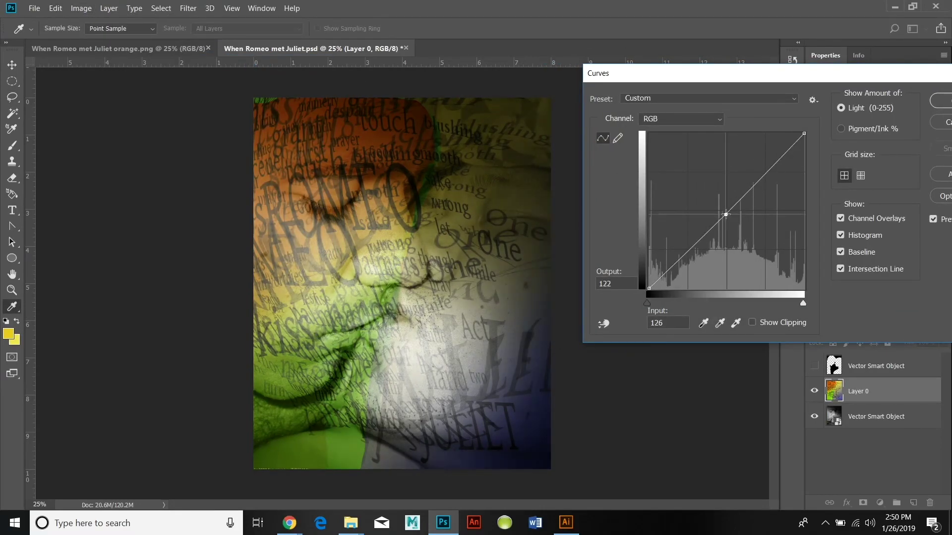
click(942, 104)
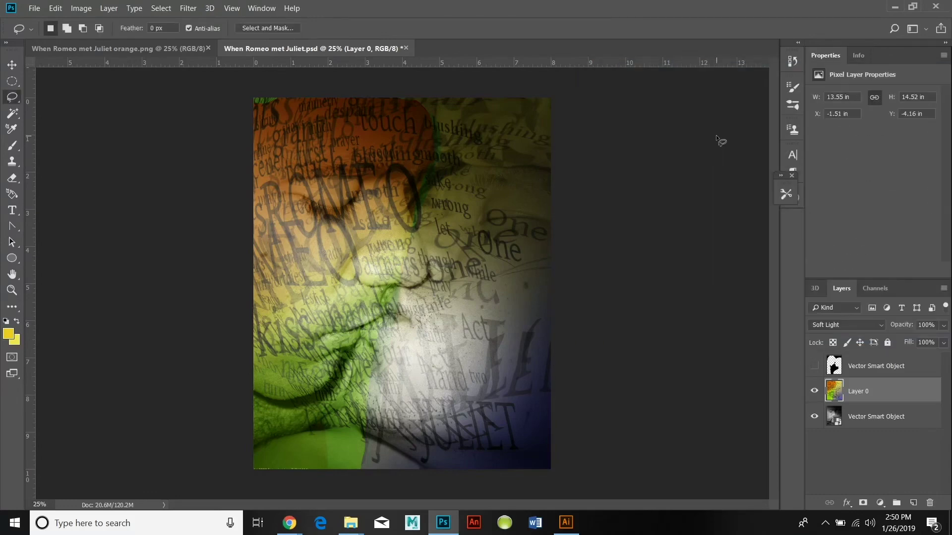
Step: Apply Hue/Saturation to Layer 0 with hue +8, saturation +74 and lightness -40
click(81, 8)
mouse_move(85, 36)
click(255, 120)
drag(754, 191, 730, 203)
drag(753, 160, 798, 160)
mouse_move(753, 128)
mouse_down()
mouse_move(739, 129)
mouse_move(816, 129)
mouse_move(718, 136)
mouse_move(811, 139)
mouse_move(762, 126)
mouse_up()
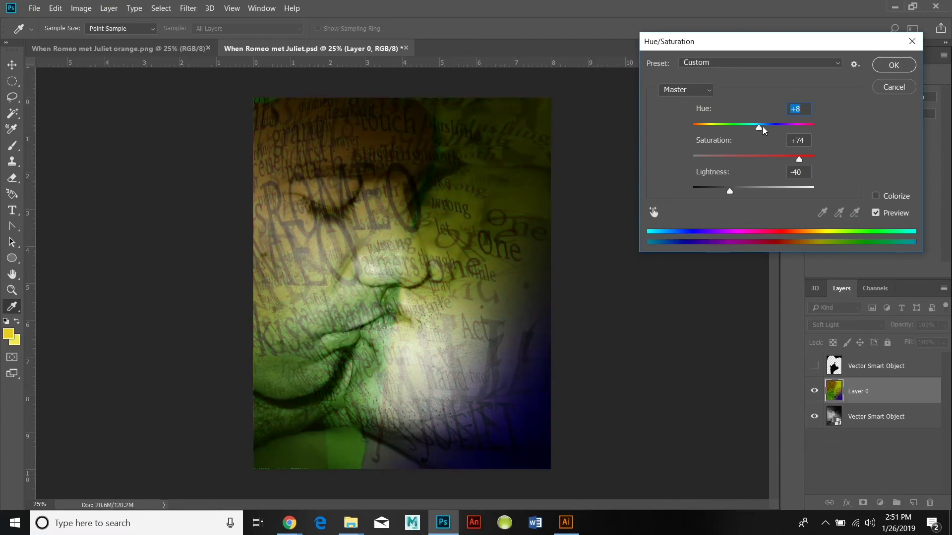
click(903, 70)
Step: Show the black and white silhouette layer and move it to the bottom of the layer stack
click(814, 365)
click(813, 366)
click(814, 366)
drag(939, 379, 897, 424)
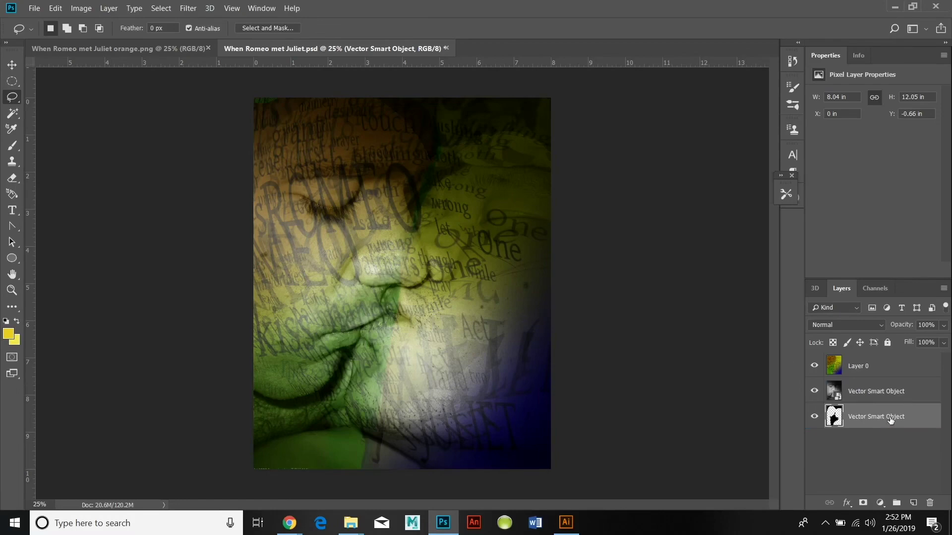
Step: Try the kiss photo layer at 39% and 0% opacity, and restore it to 100%
click(875, 393)
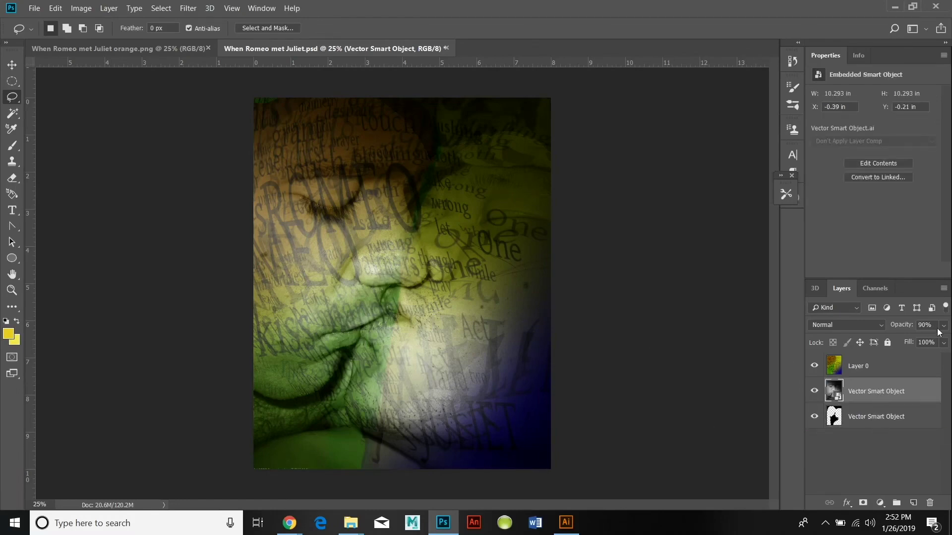
drag(934, 342, 907, 353)
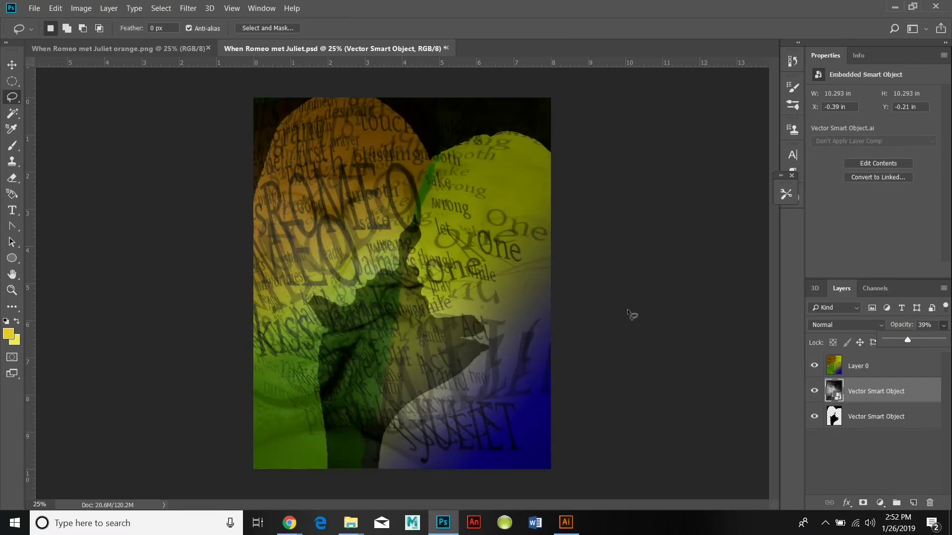
click(873, 366)
drag(931, 340, 881, 365)
click(893, 402)
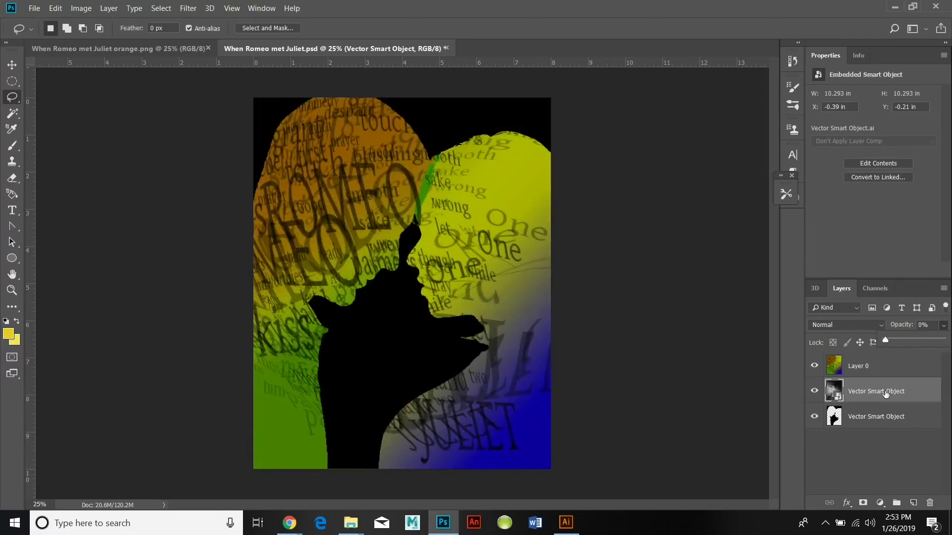
key(ctrl+z)
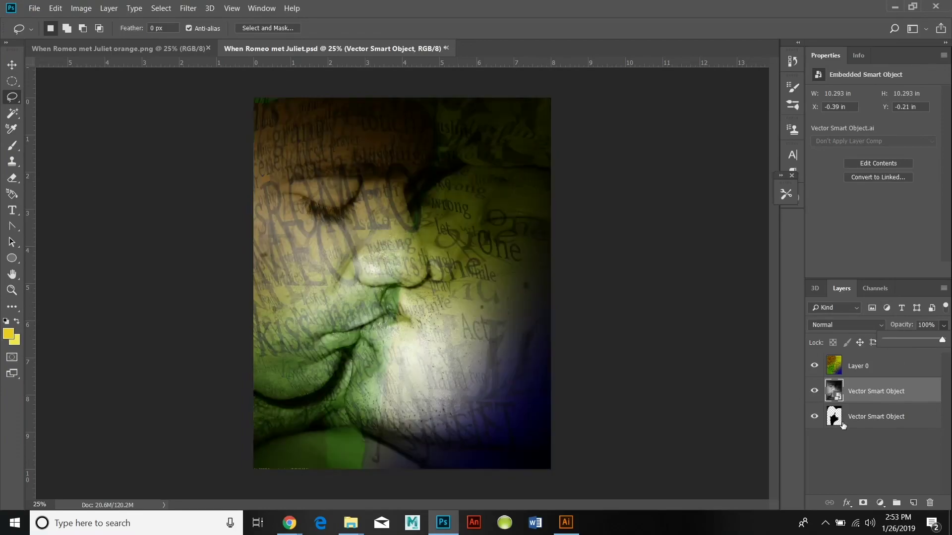